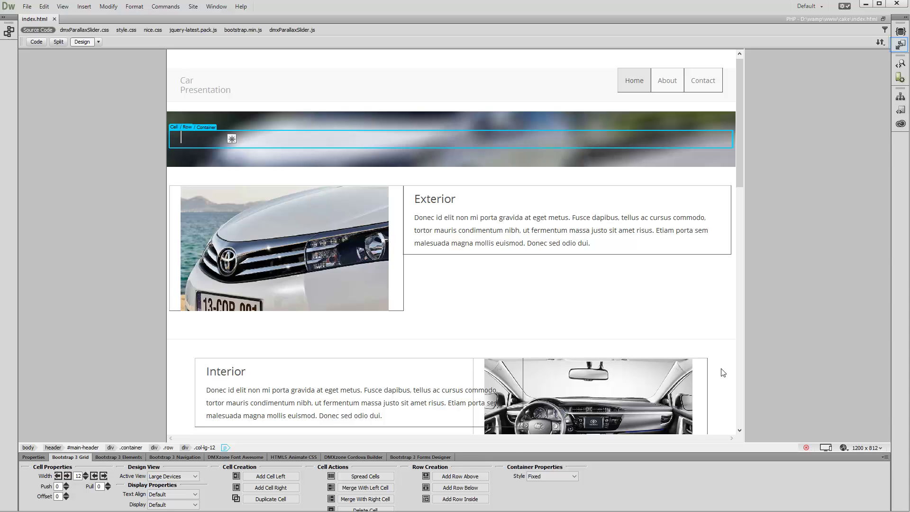
Insert an HTML5 Parallax Slider 2 into the header's empty grid cell and set its width to 1128
left_click(900, 45)
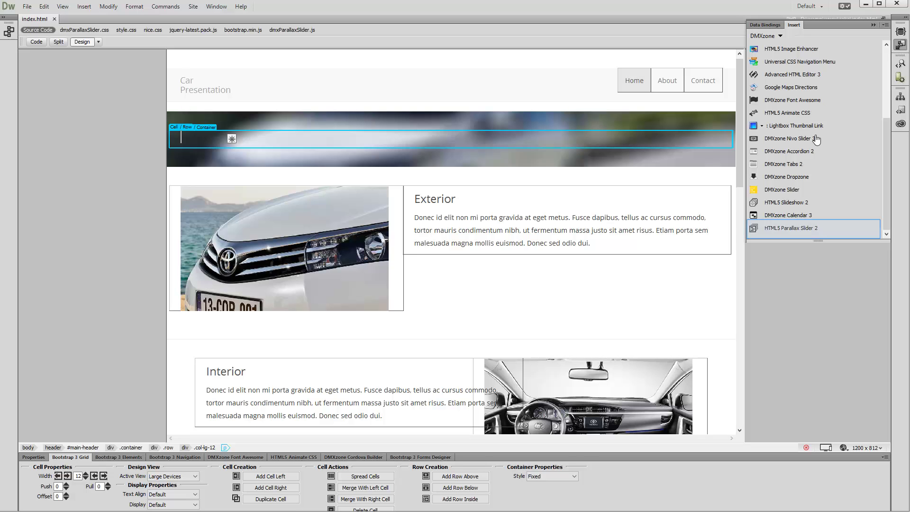
left_click(808, 229)
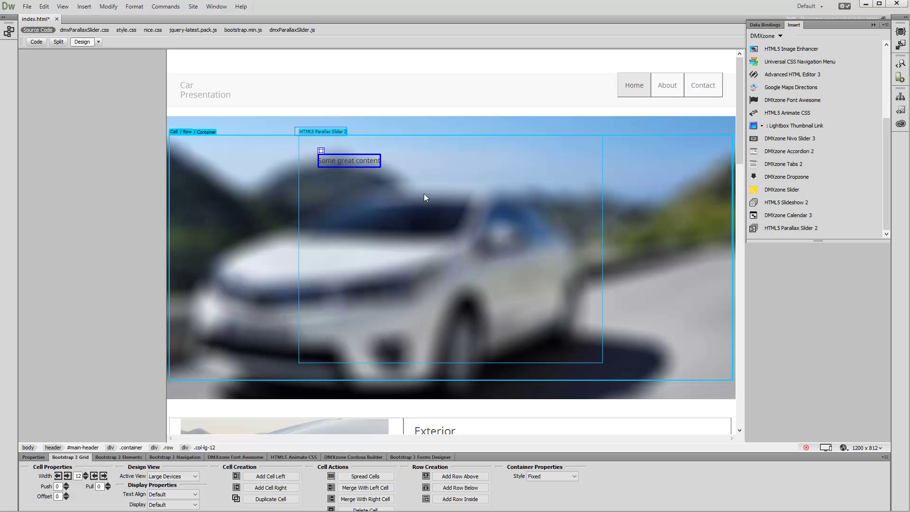
left_click(340, 131)
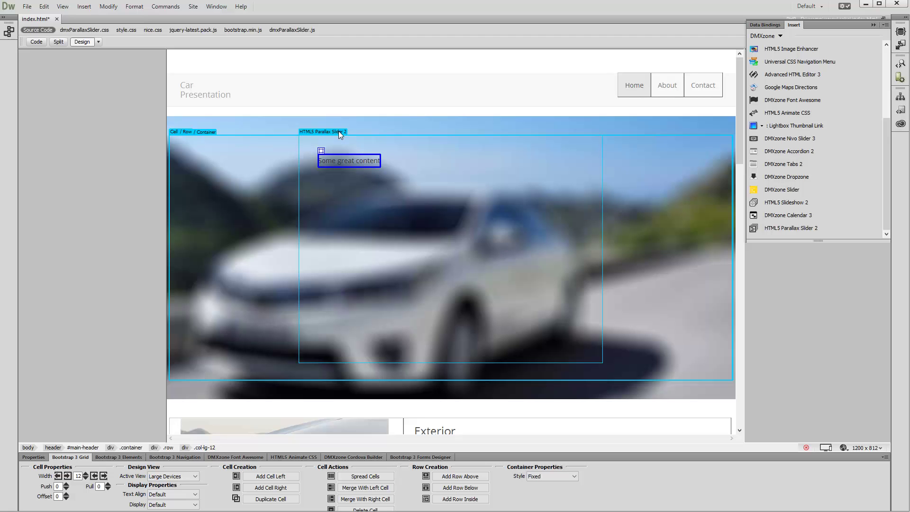
left_click(339, 132)
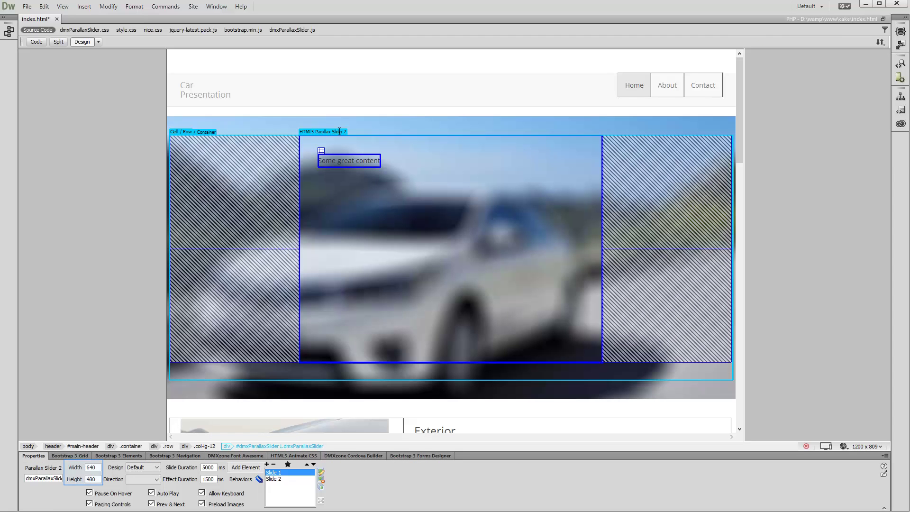
left_click(98, 468)
key("BackSpace")
key("BackSpace")
key("BackSpace")
type("1128")
key("Return")
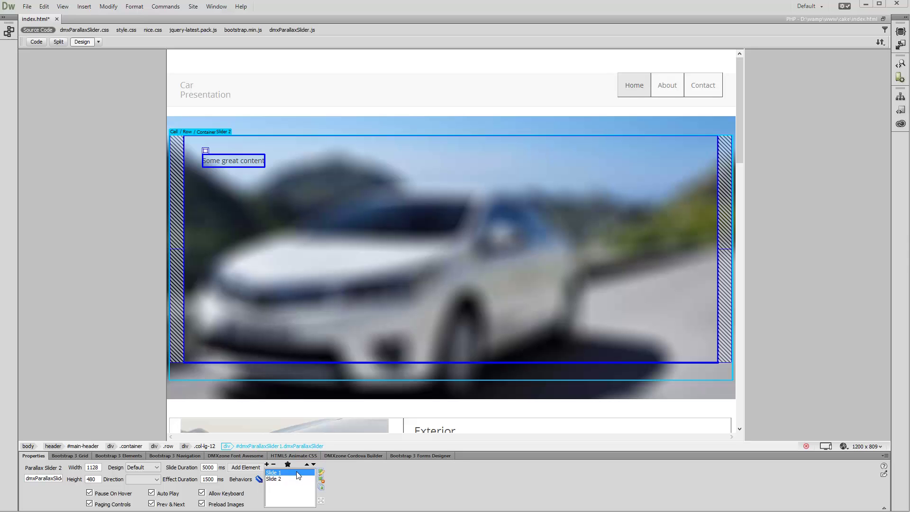
Use 1.jpg from the img folder as the image for Slide 1 of the parallax slider
key("Down")
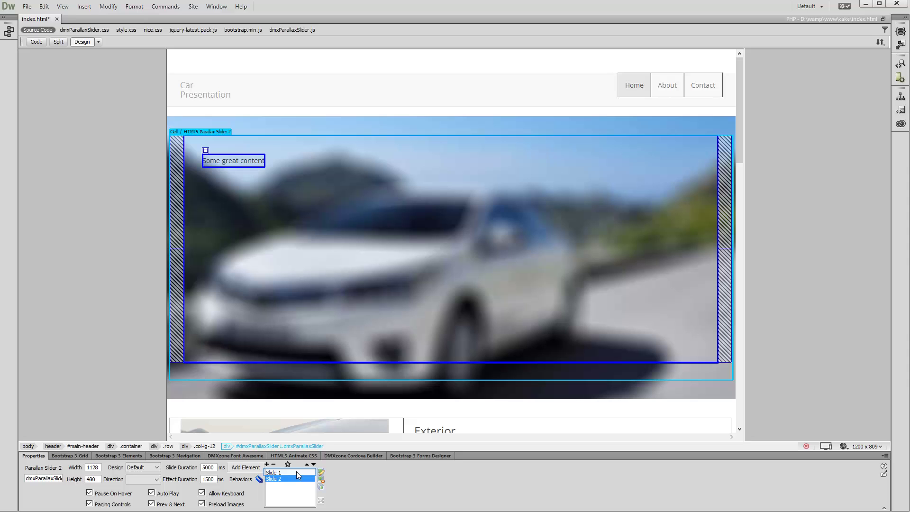
left_click(277, 473)
left_click(322, 471)
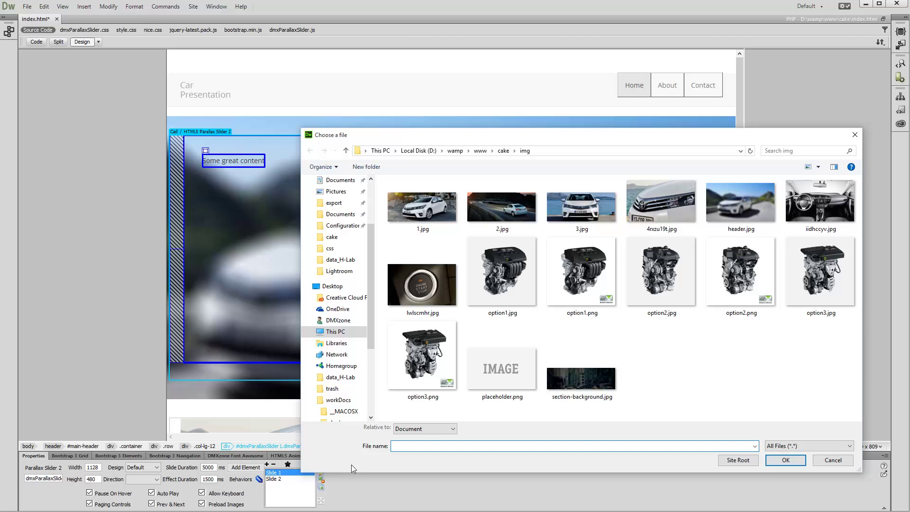
left_click(452, 206)
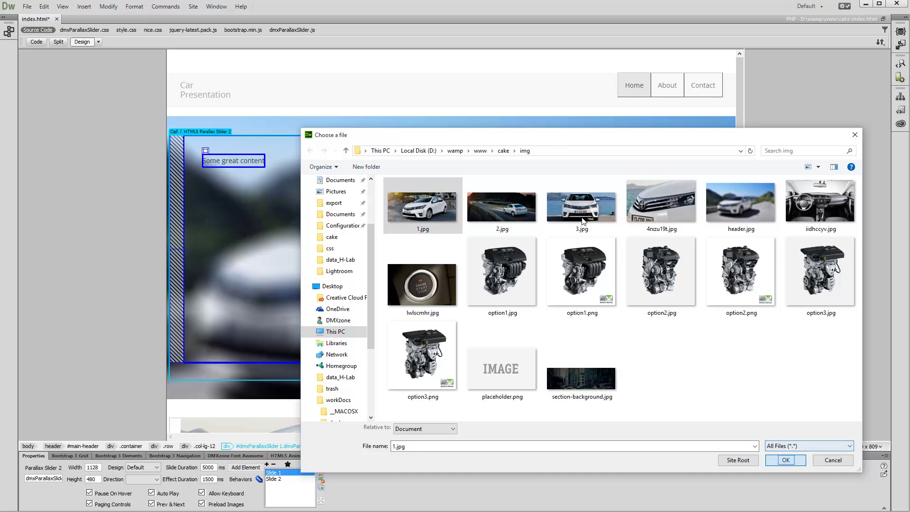
left_click(785, 459)
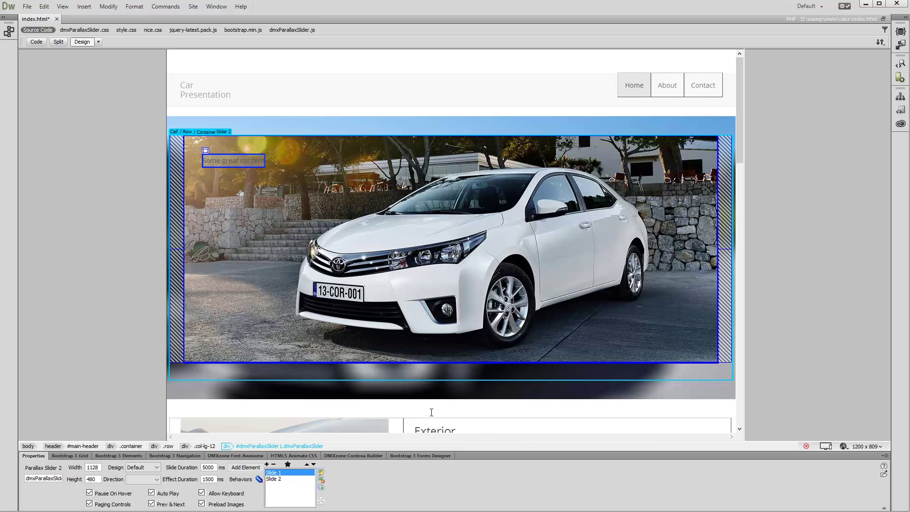
Replace the Slide 1 placeholder text with "What a great car!" and format it as Heading 2
left_click(230, 165)
type("What a great car!")
key("Escape")
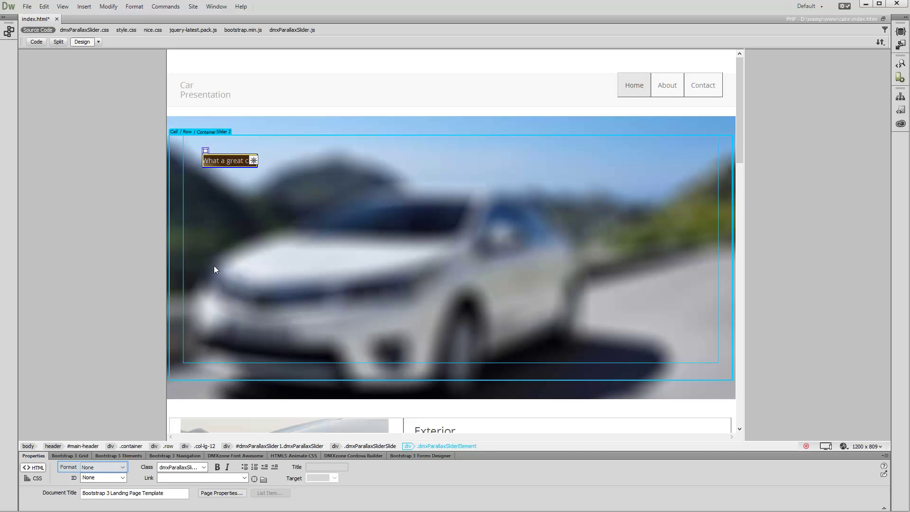
left_click(112, 467)
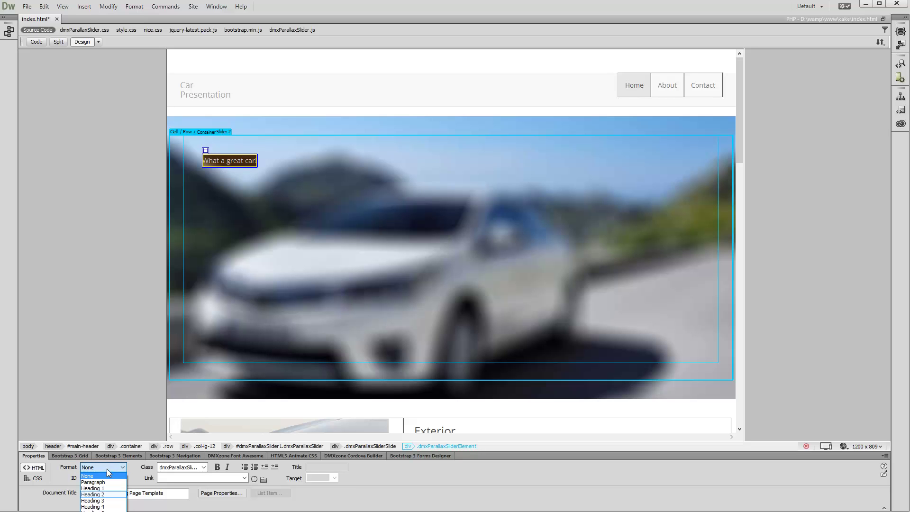
left_click(104, 494)
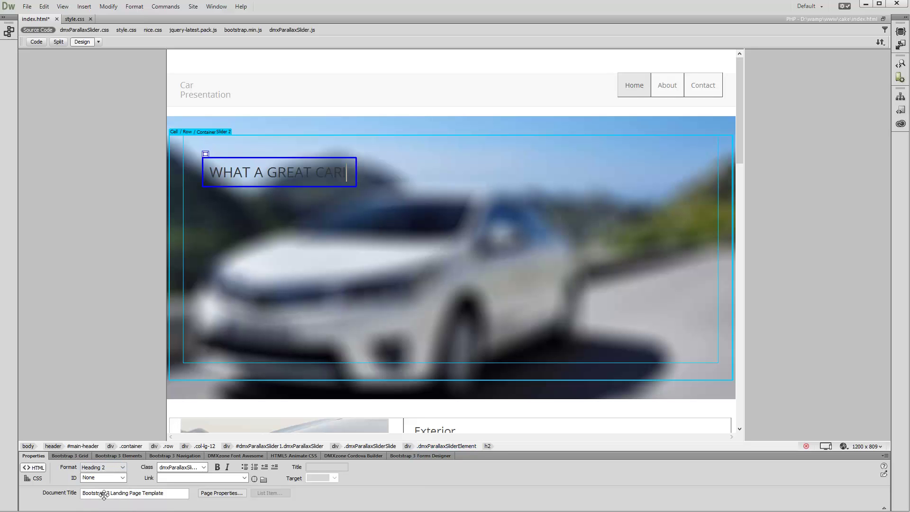
Give the heading's parallax element a semi-transparent white background color, rgba(255,255,255,0.76)
left_click(207, 153)
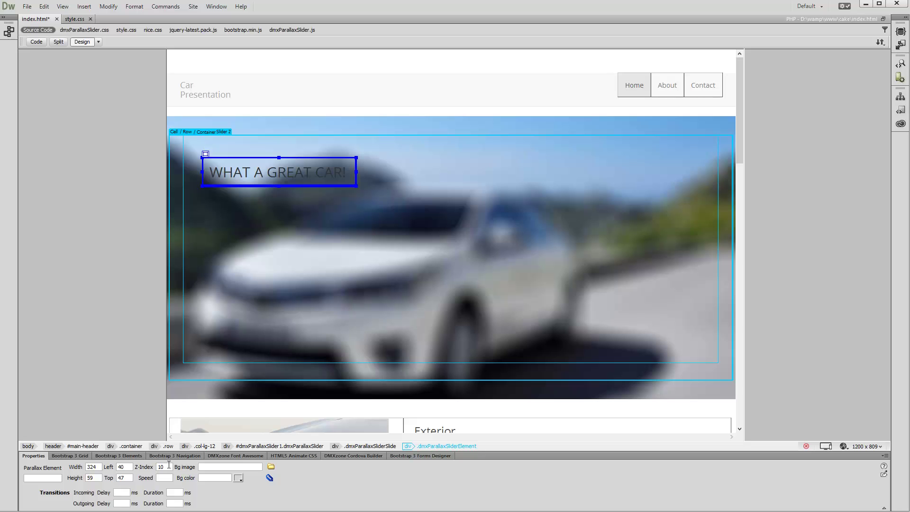
left_click(239, 467)
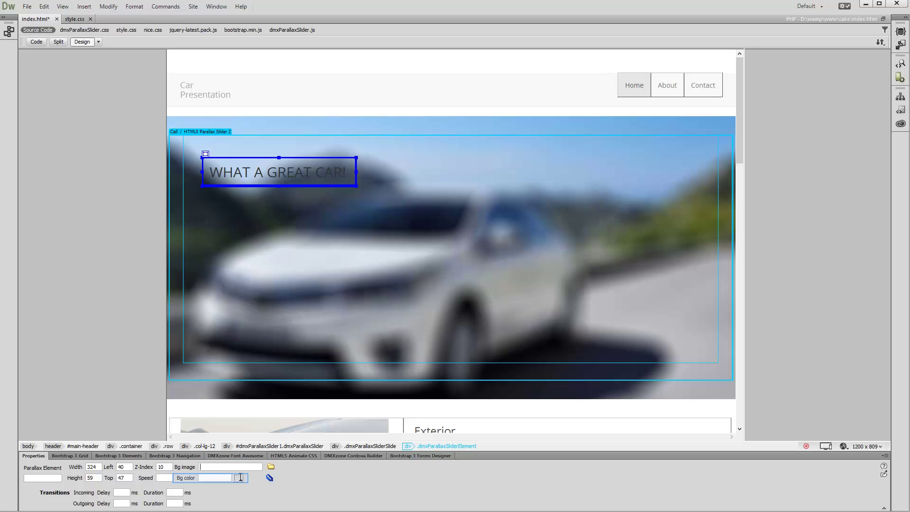
left_click(240, 478)
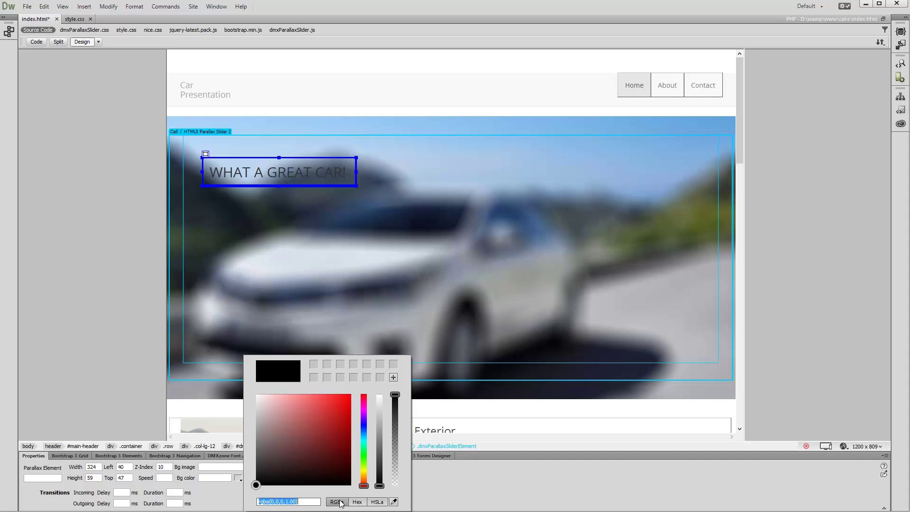
left_click_drag(379, 485, 399, 416)
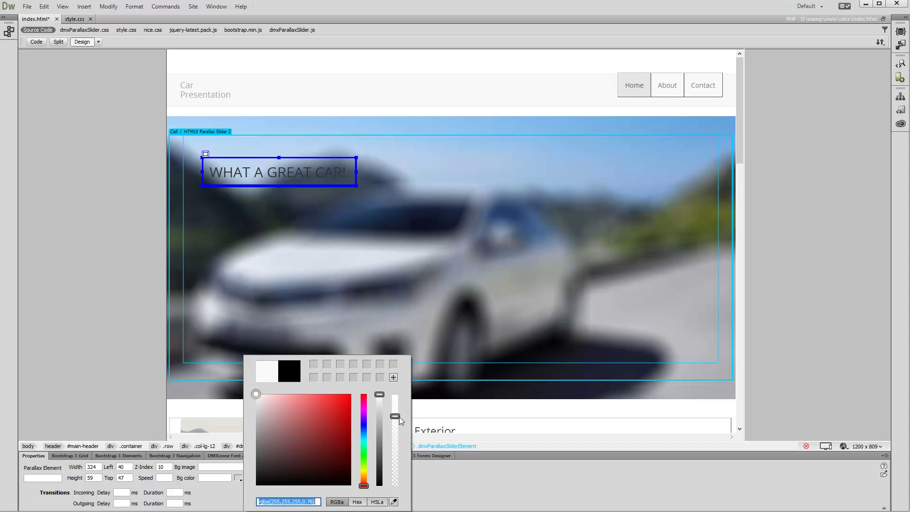
key("Return")
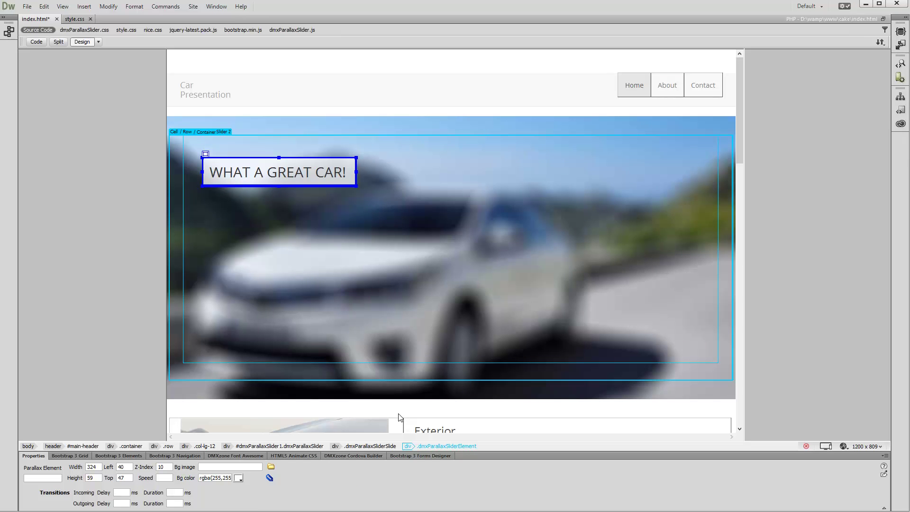
Set the parallax slider's direction to Horizontal and its design to Fancy
left_click(395, 177)
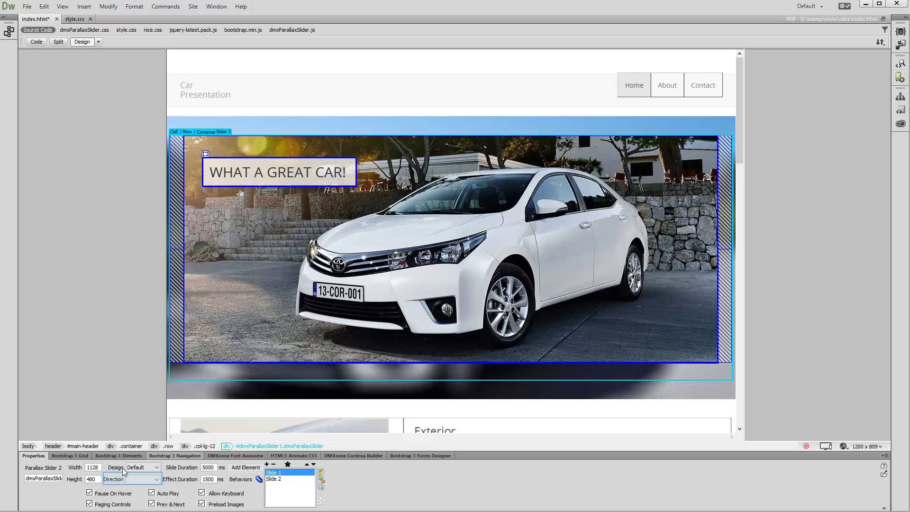
left_click(157, 479)
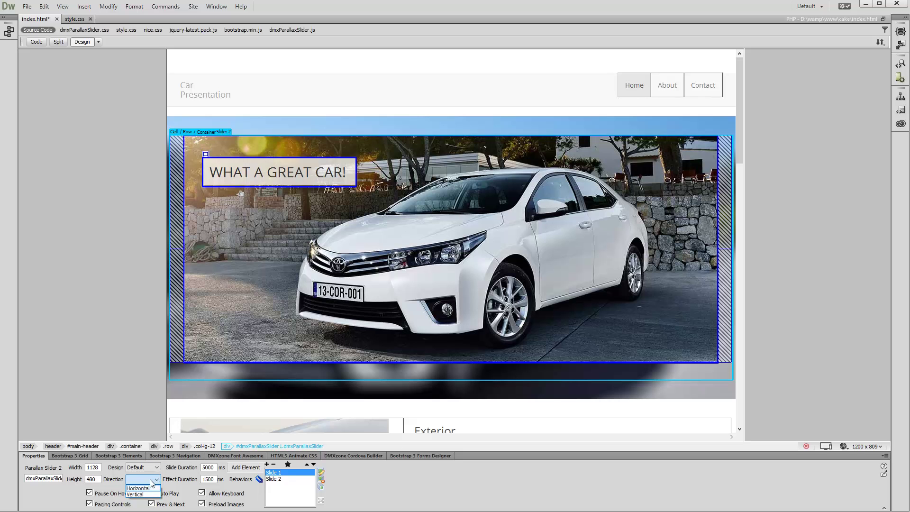
left_click(149, 489)
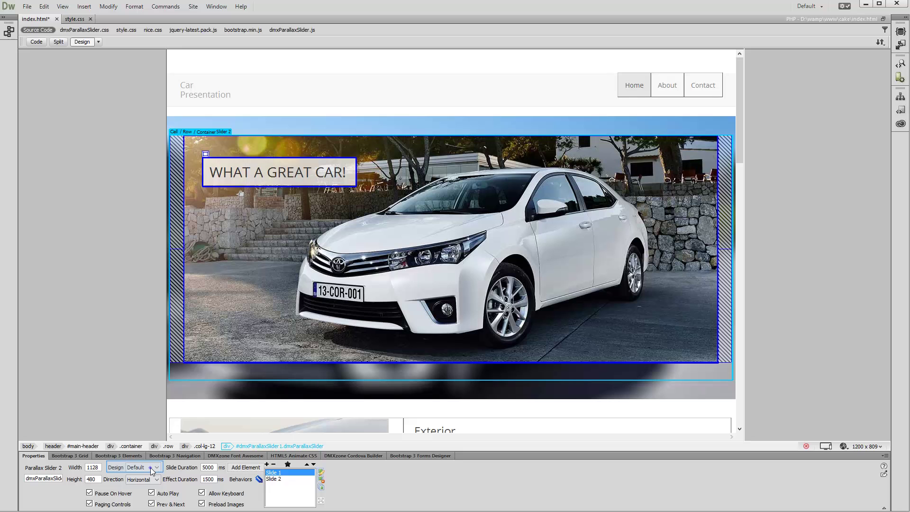
left_click(152, 468)
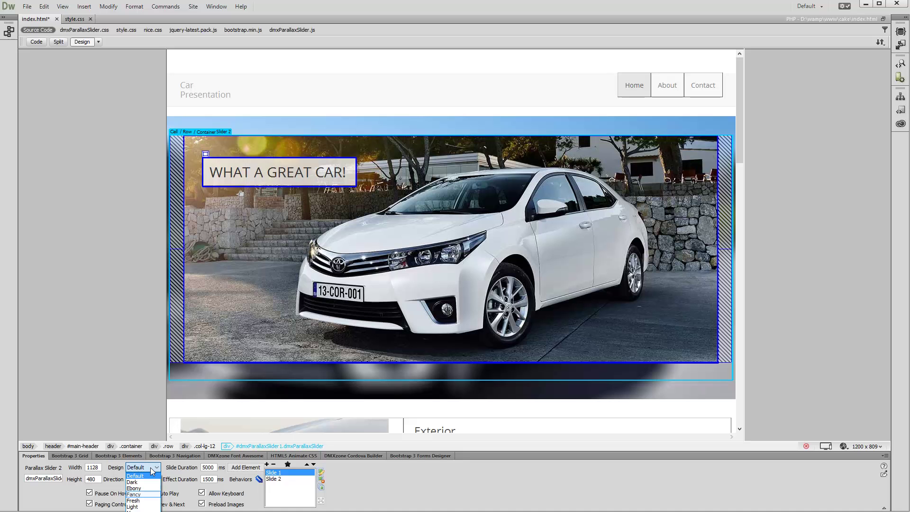
left_click(143, 494)
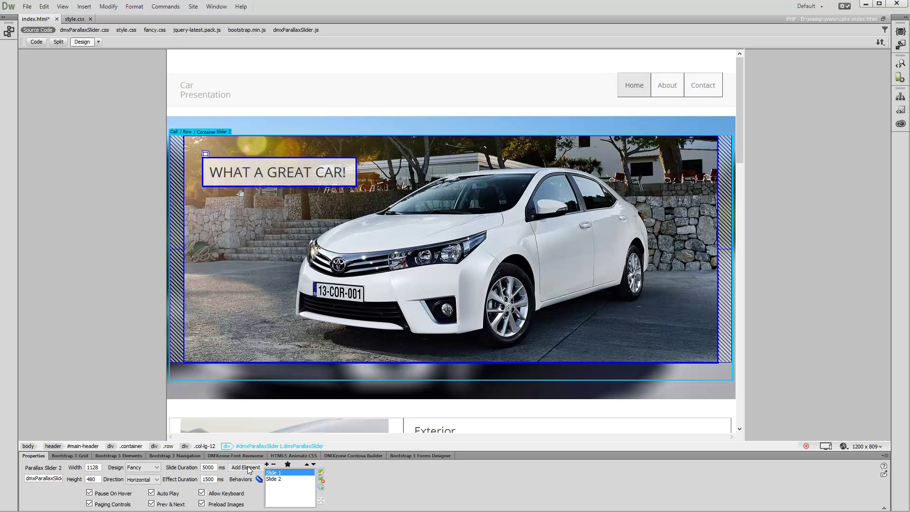
Show Slide 2 of the slider and switch the Bootstrap grid's active view to Medium Devices
left_click(273, 479)
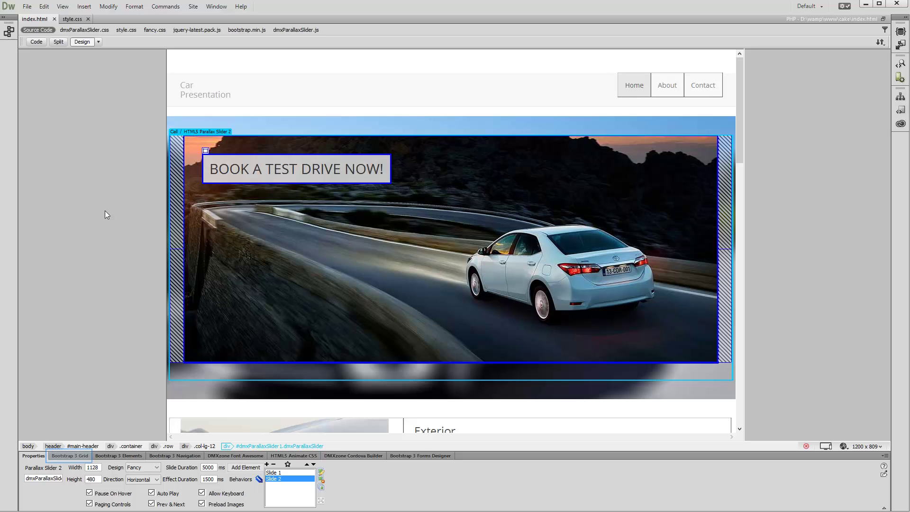
left_click(68, 455)
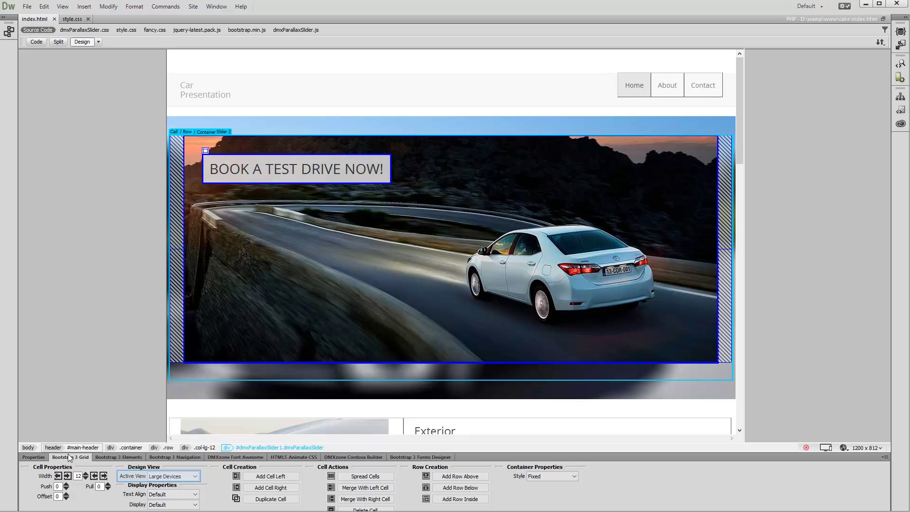
left_click(179, 476)
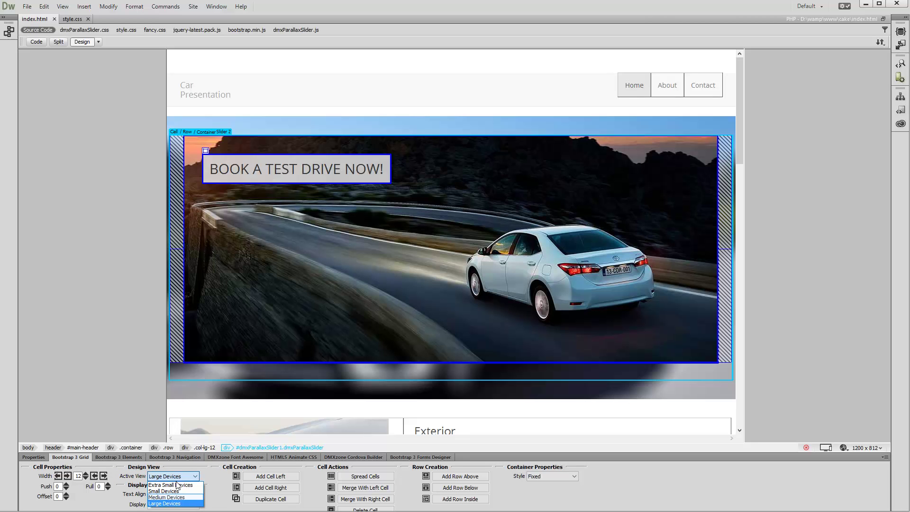
left_click(177, 498)
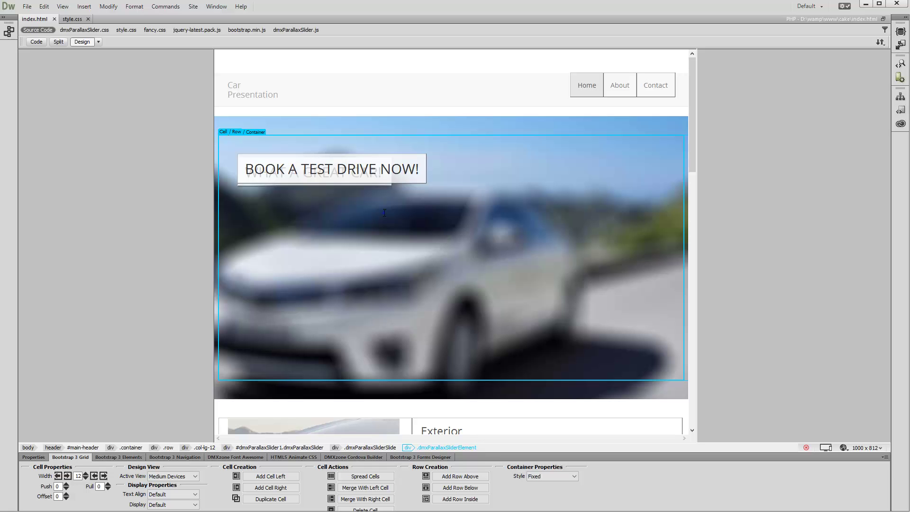
Set the parallax slider's display to Hidden for medium devices
left_click(345, 218)
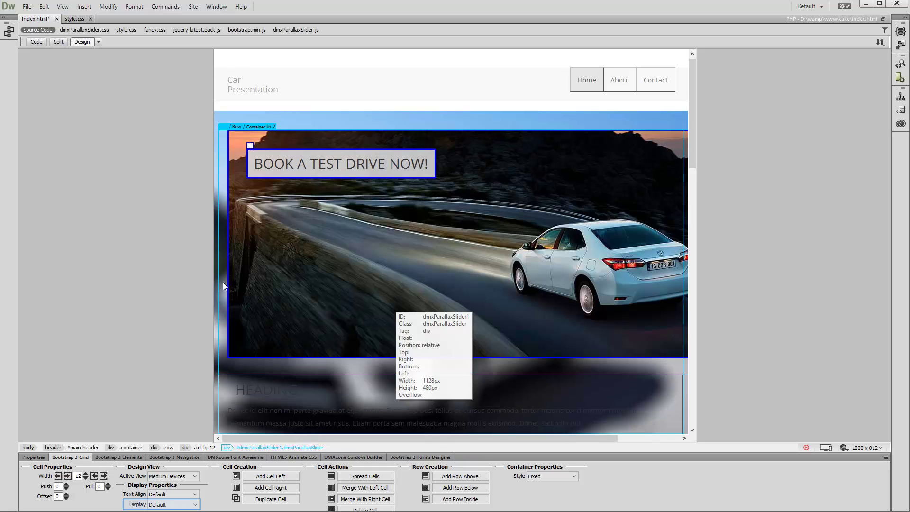
left_click(169, 504)
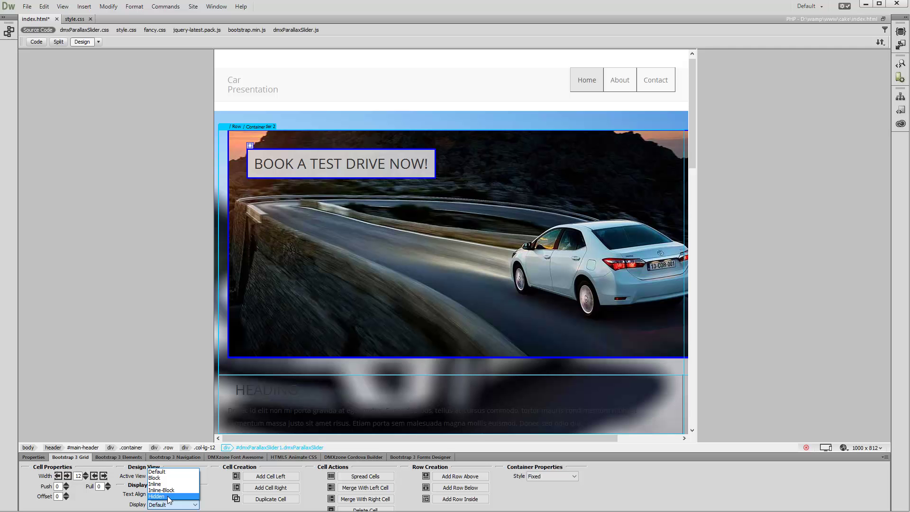
left_click(158, 496)
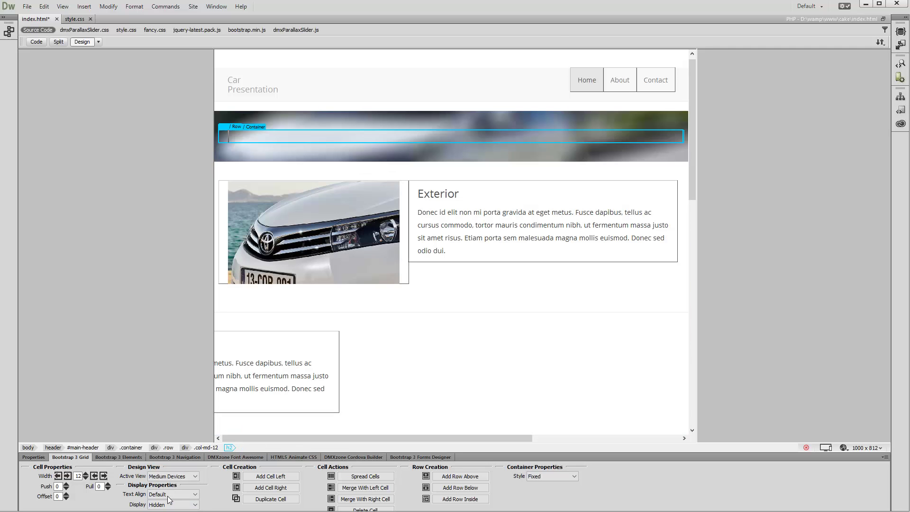